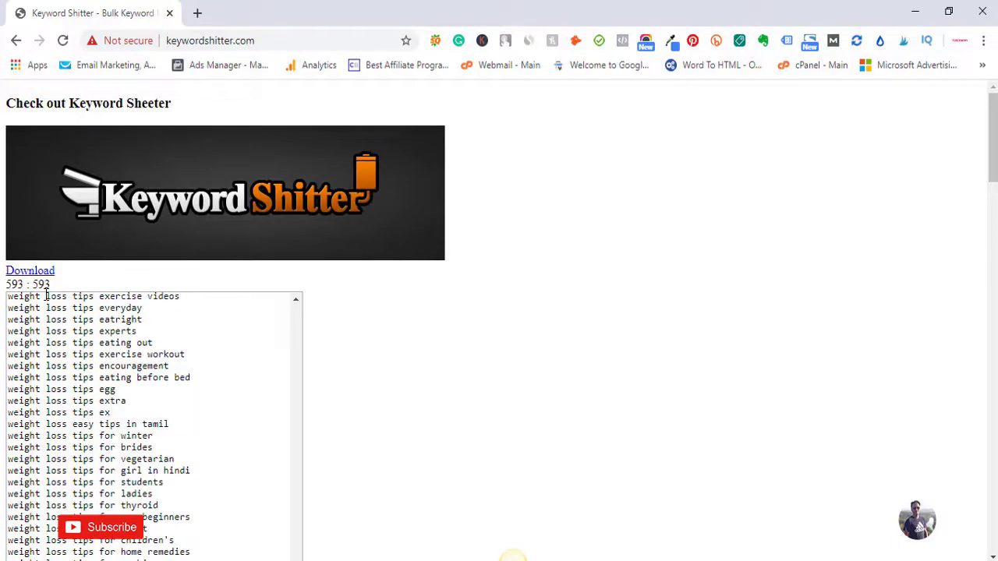
Stop the running keyword generation job and dismiss the stop message
{"action": "scroll", "coordinate": [47, 295], "scroll_direction": "down", "scroll_amount": 2}
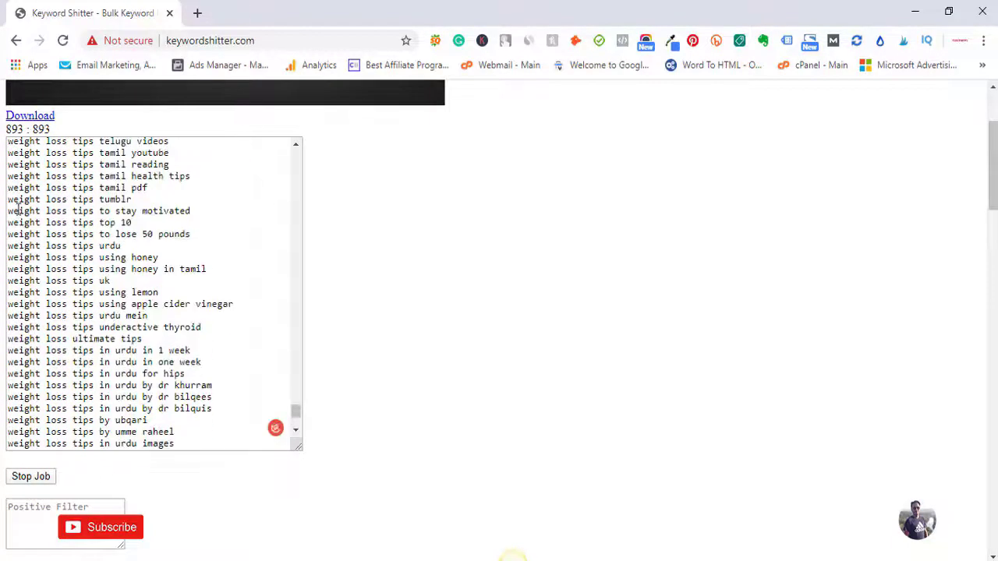
{"action": "left_click", "coordinate": [31, 477]}
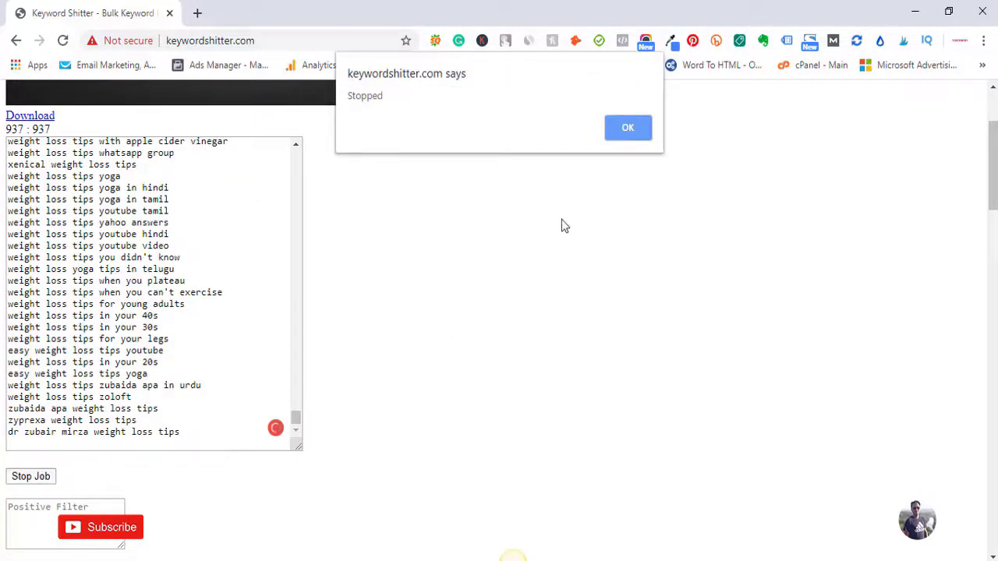
{"action": "left_click", "coordinate": [634, 131]}
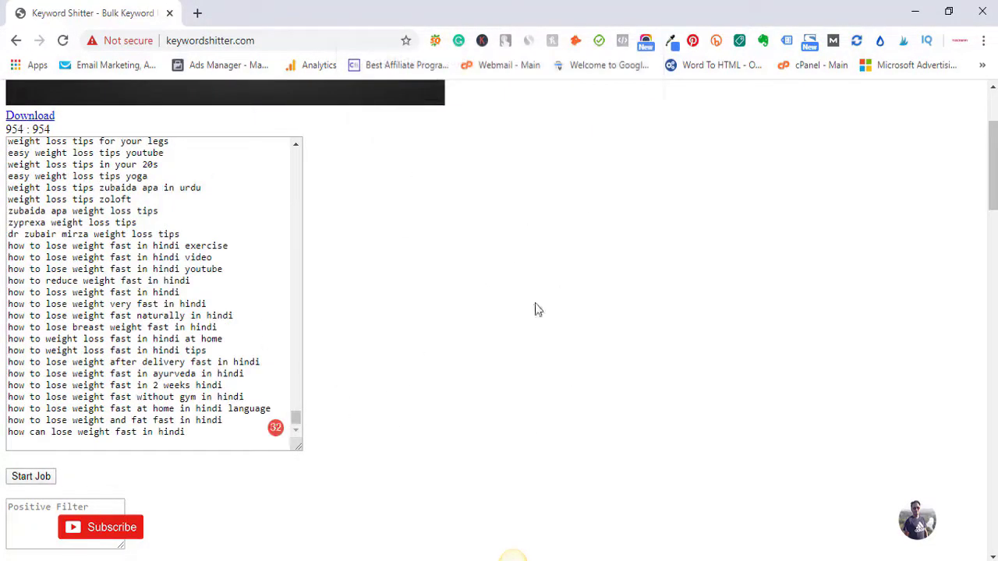
Copy all generated keywords, paste them into Sheet2 of the Excel workbook from cell A1, and fit column A to its contents
{"action": "left_click", "coordinate": [135, 350]}
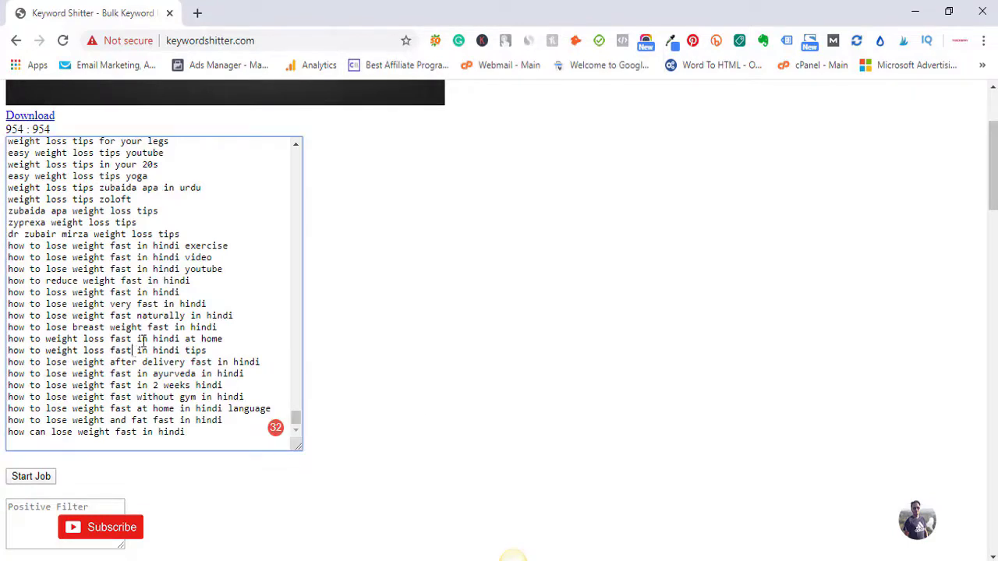
{"action": "key", "text": "ctrl+a"}
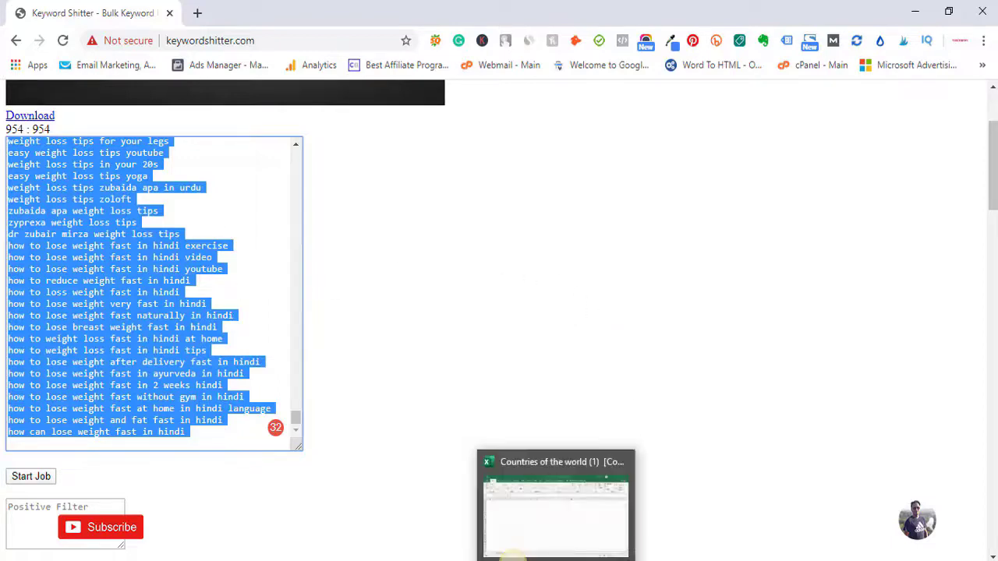
{"action": "left_click", "coordinate": [556, 507]}
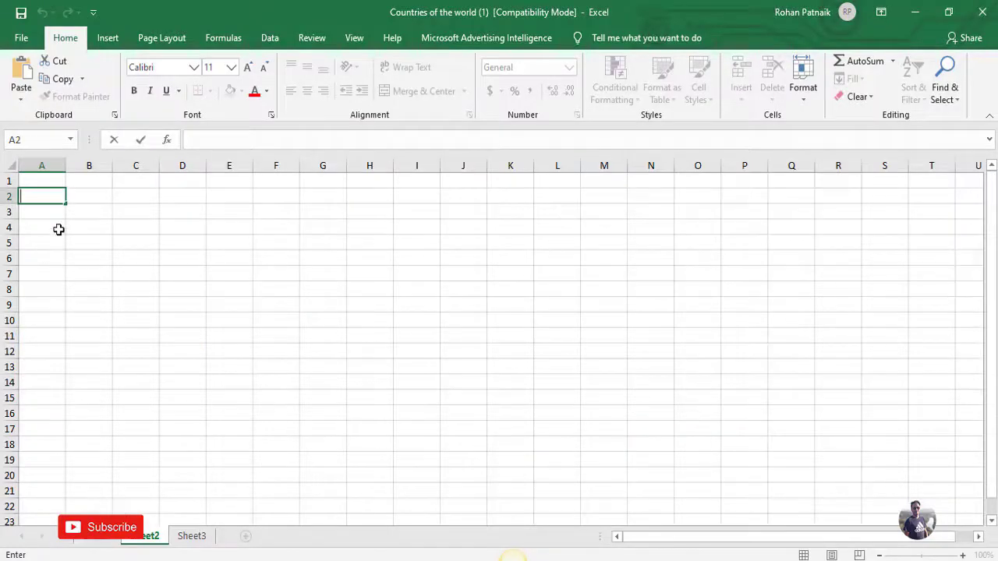
{"action": "left_click", "coordinate": [72, 165]}
{"action": "double_click", "coordinate": [68, 165]}
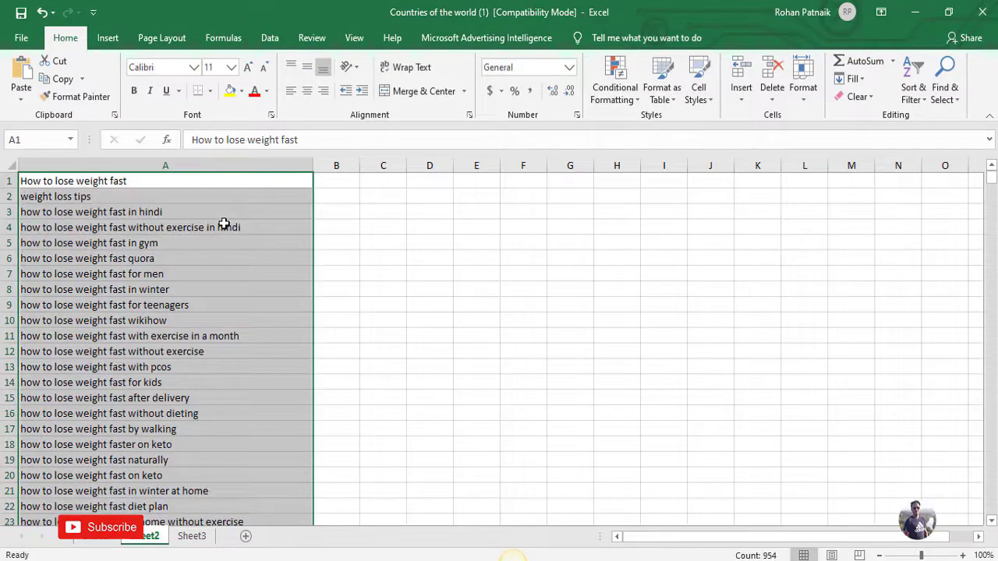
Look through the pasted keyword list in column A for irrelevant keywords
{"action": "scroll", "coordinate": [325, 285], "scroll_direction": "down", "scroll_amount": 4}
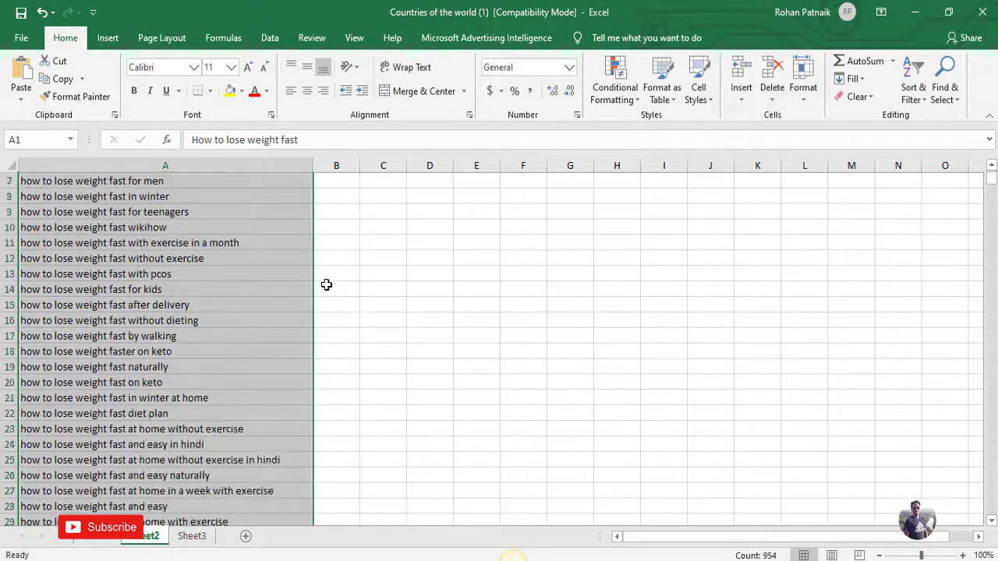
{"action": "left_click_drag", "start_coordinate": [990, 185], "coordinate": [990, 508]}
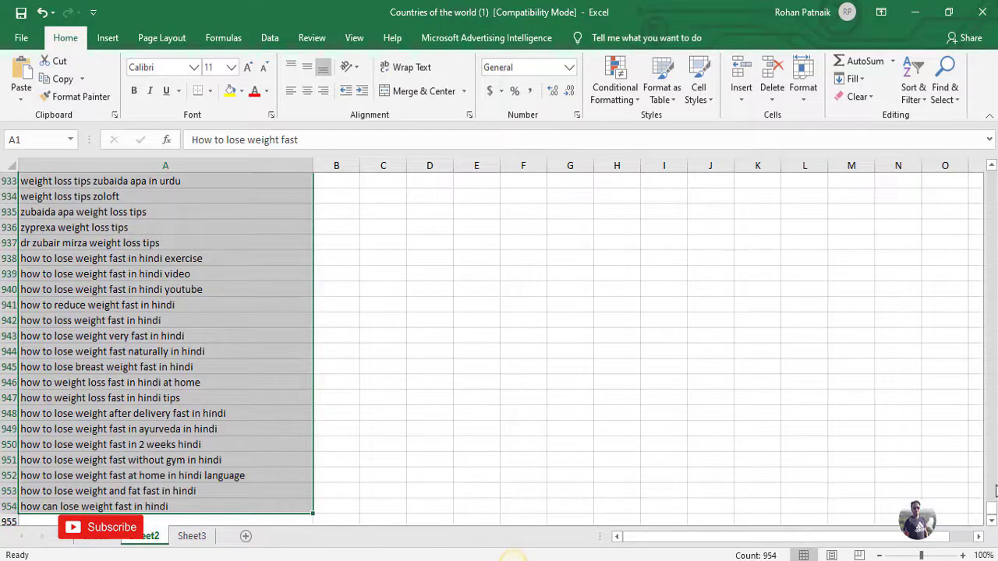
{"action": "left_click_drag", "start_coordinate": [993, 508], "coordinate": [994, 508]}
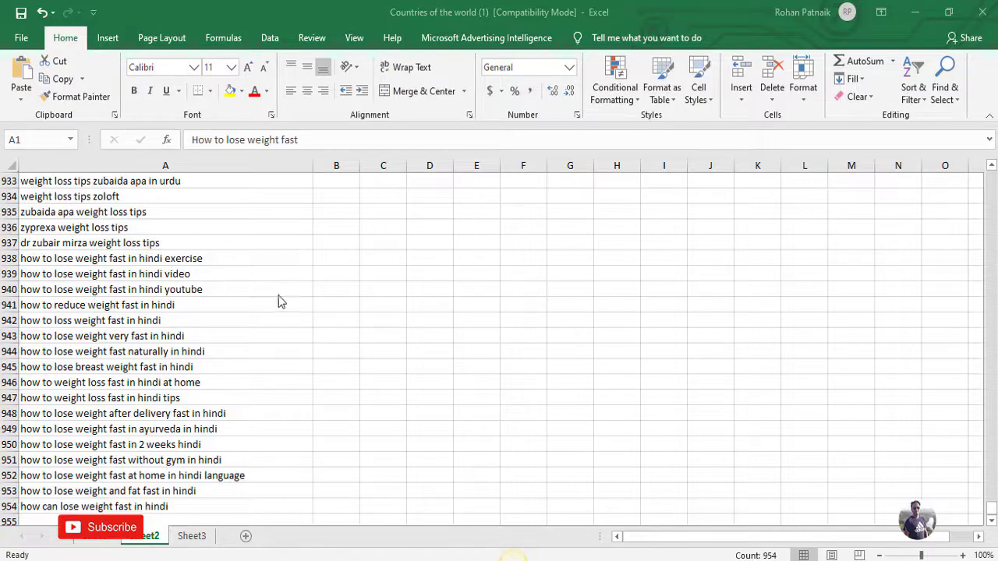
{"action": "scroll", "coordinate": [159, 341], "scroll_direction": "up", "scroll_amount": 4}
{"action": "scroll", "coordinate": [158, 342], "scroll_direction": "up", "scroll_amount": 12}
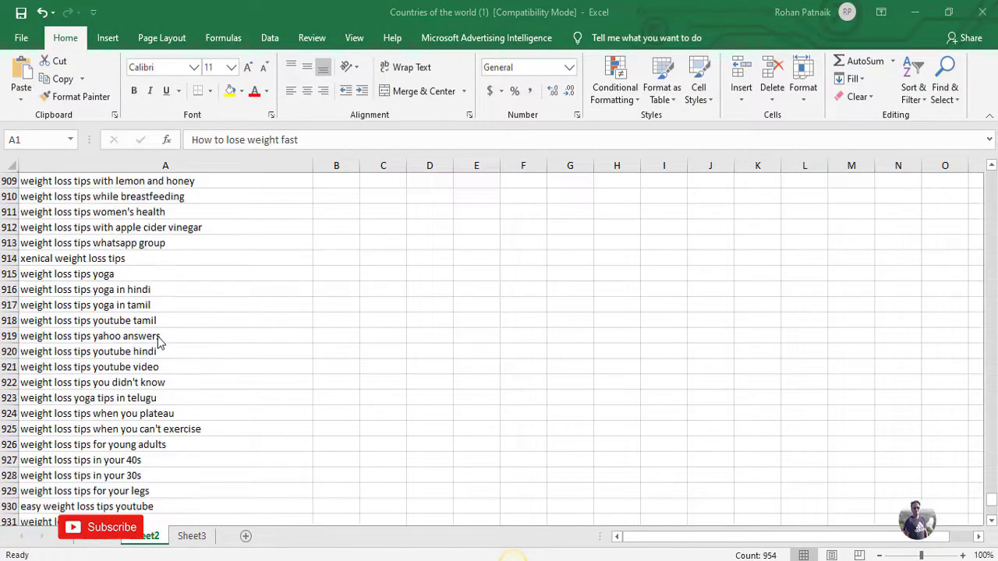
{"action": "scroll", "coordinate": [273, 351], "scroll_direction": "up", "scroll_amount": 9}
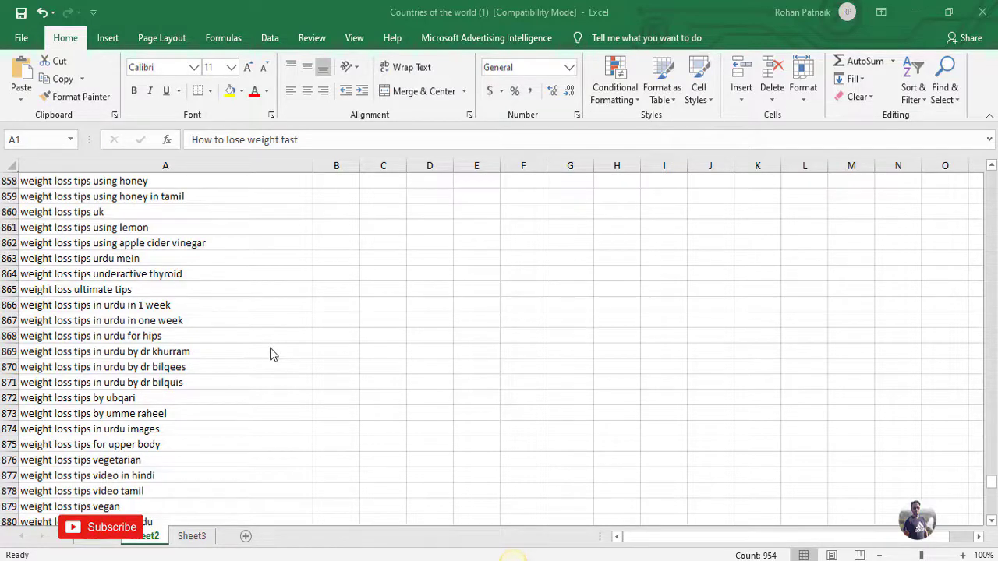
{"action": "scroll", "coordinate": [273, 353], "scroll_direction": "down", "scroll_amount": 8}
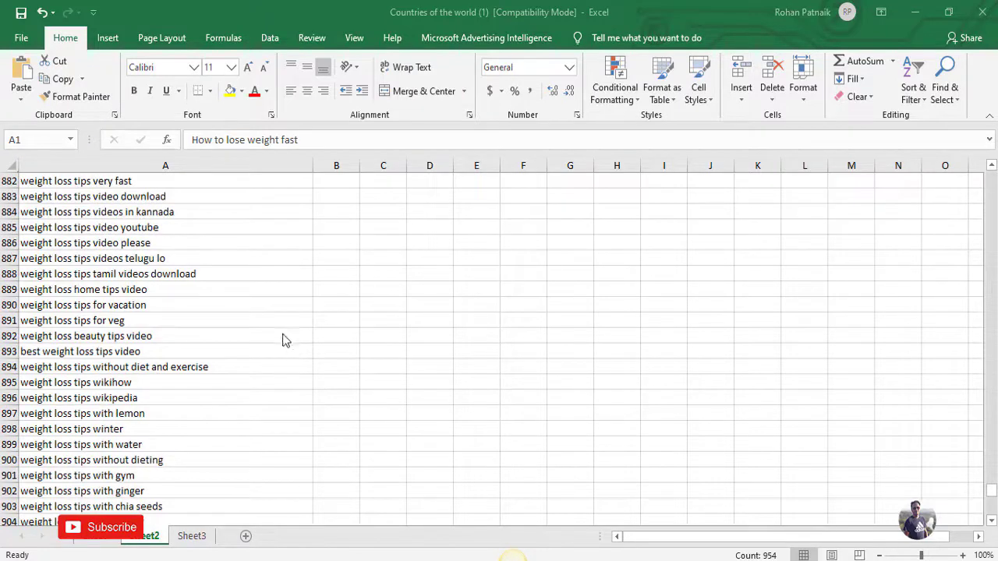
{"action": "scroll", "coordinate": [198, 319], "scroll_direction": "up", "scroll_amount": 2}
{"action": "scroll", "coordinate": [125, 283], "scroll_direction": "up", "scroll_amount": 1}
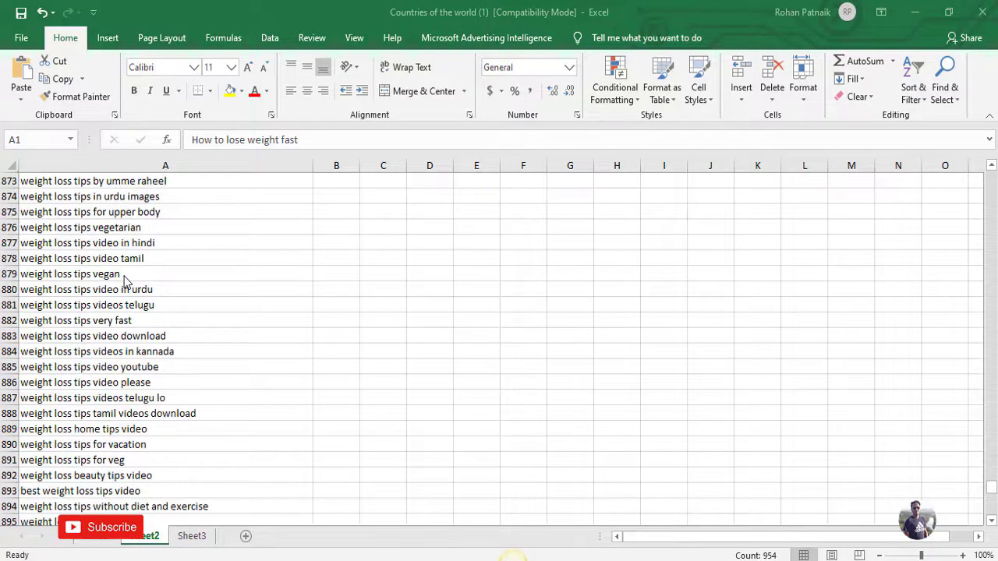
{"action": "scroll", "coordinate": [203, 419], "scroll_direction": "down", "scroll_amount": 1}
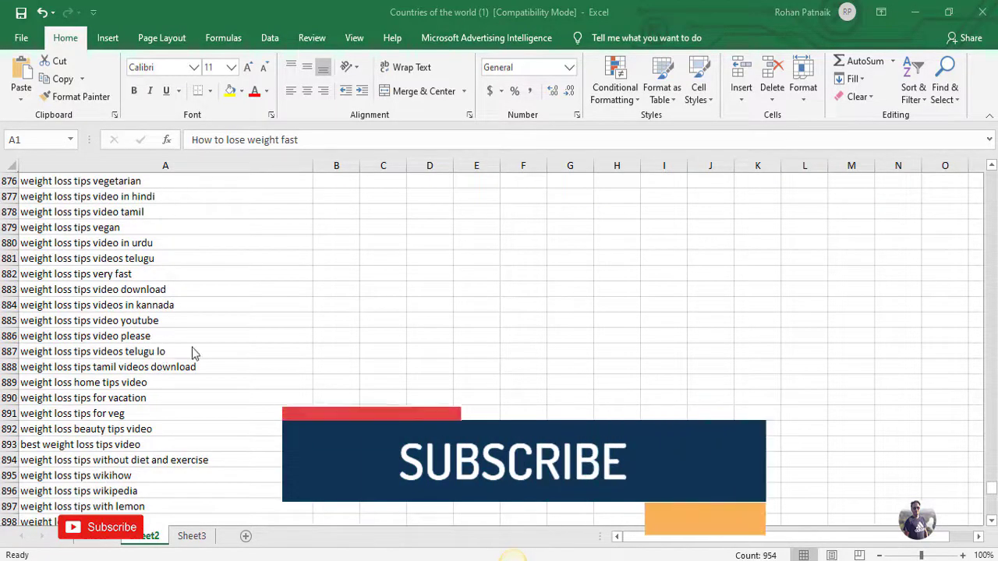
{"action": "scroll", "coordinate": [190, 351], "scroll_direction": "up", "scroll_amount": 20}
Find all cells containing "youtube" across the whole sheet
{"action": "left_click", "coordinate": [357, 320]}
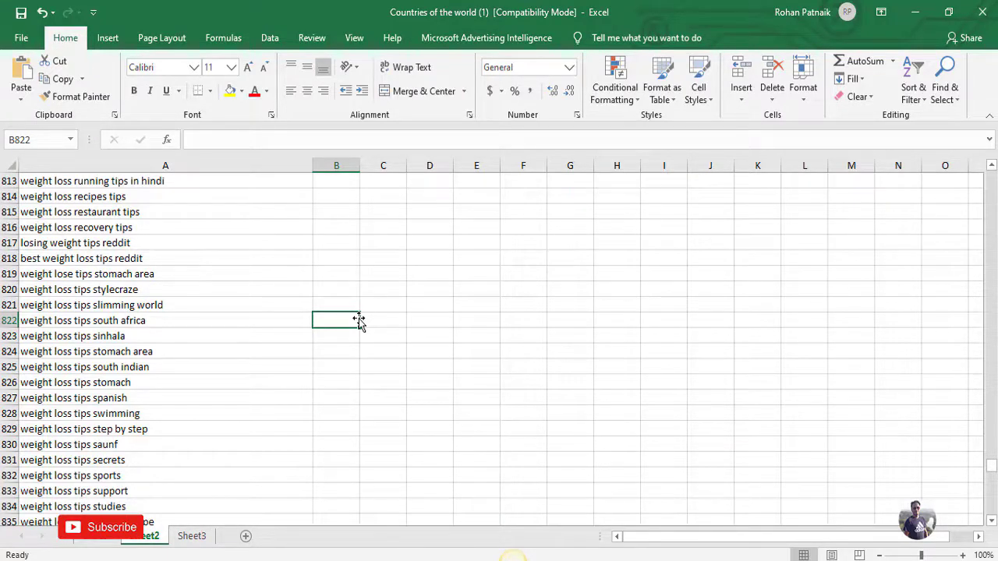
{"action": "key", "text": "ctrl+a"}
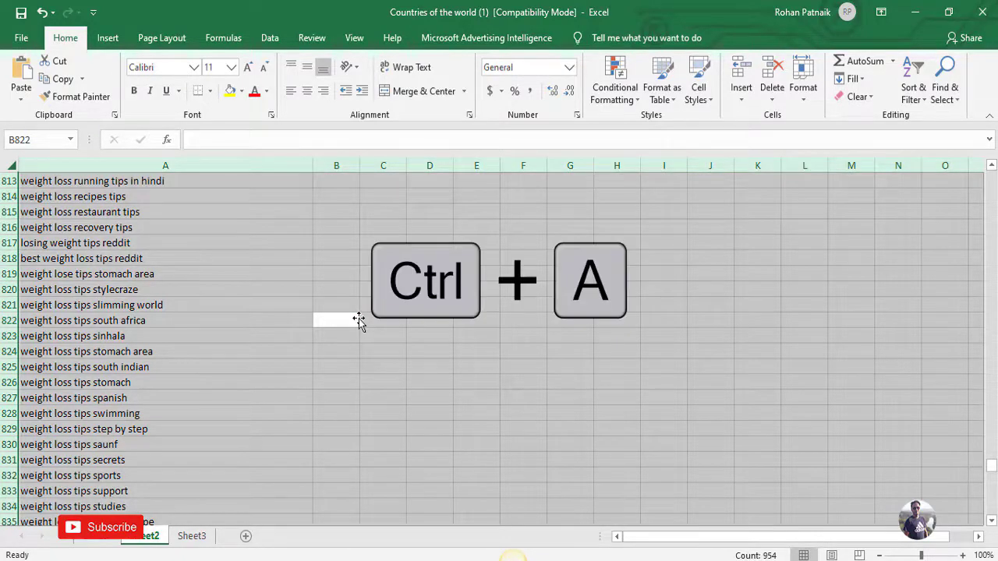
{"action": "key", "text": "ctrl+f"}
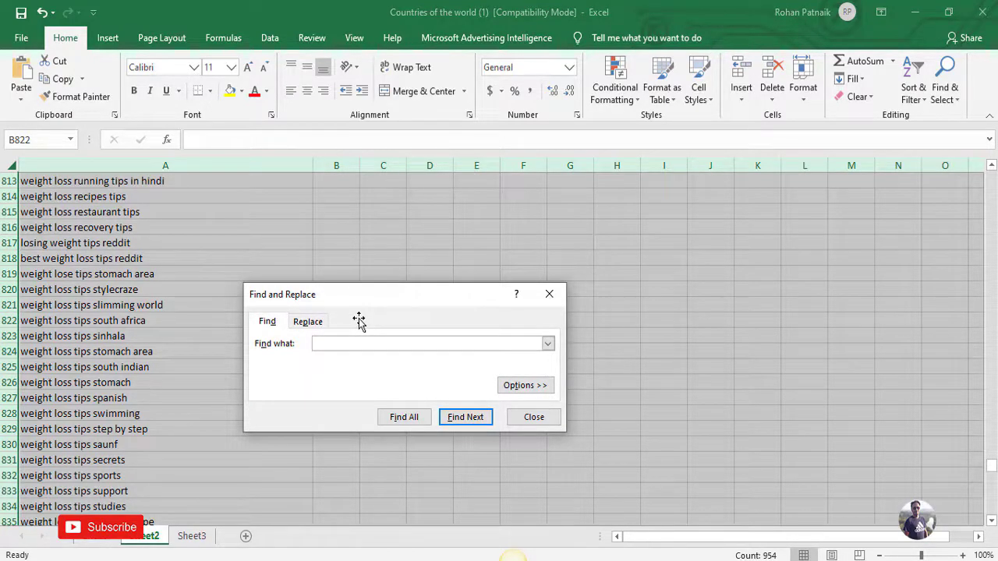
{"action": "type", "text": "youtube"}
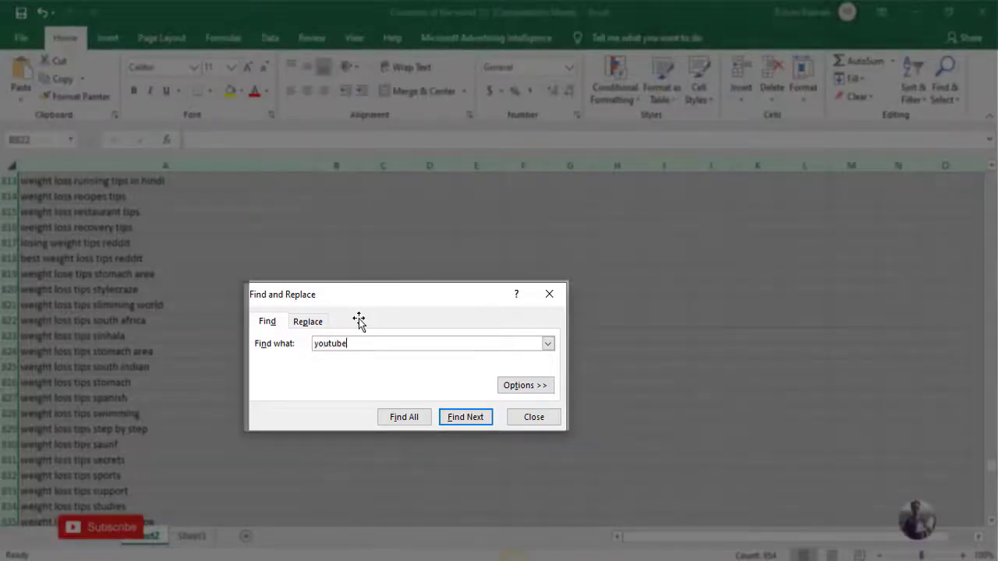
{"action": "left_click", "coordinate": [402, 418]}
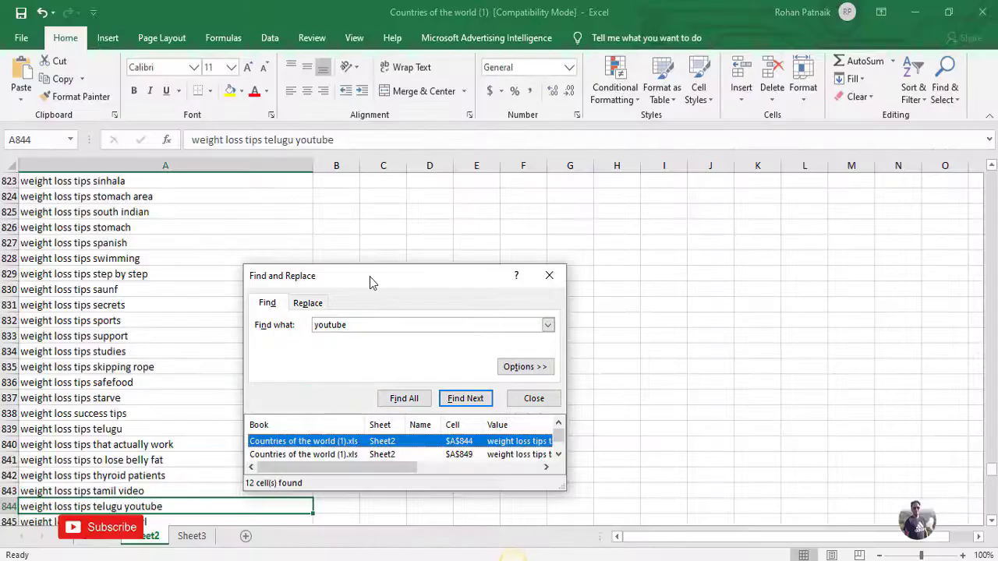
{"action": "left_click_drag", "start_coordinate": [370, 277], "coordinate": [399, 220]}
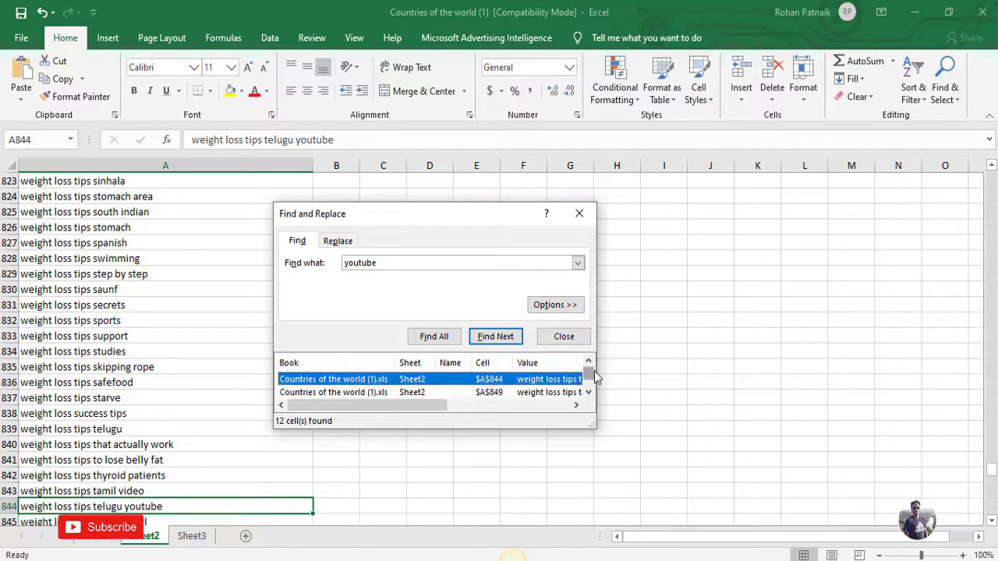
{"action": "scroll", "coordinate": [591, 380], "scroll_direction": "down", "scroll_amount": 1}
{"action": "scroll", "coordinate": [590, 374], "scroll_direction": "up", "scroll_amount": 1}
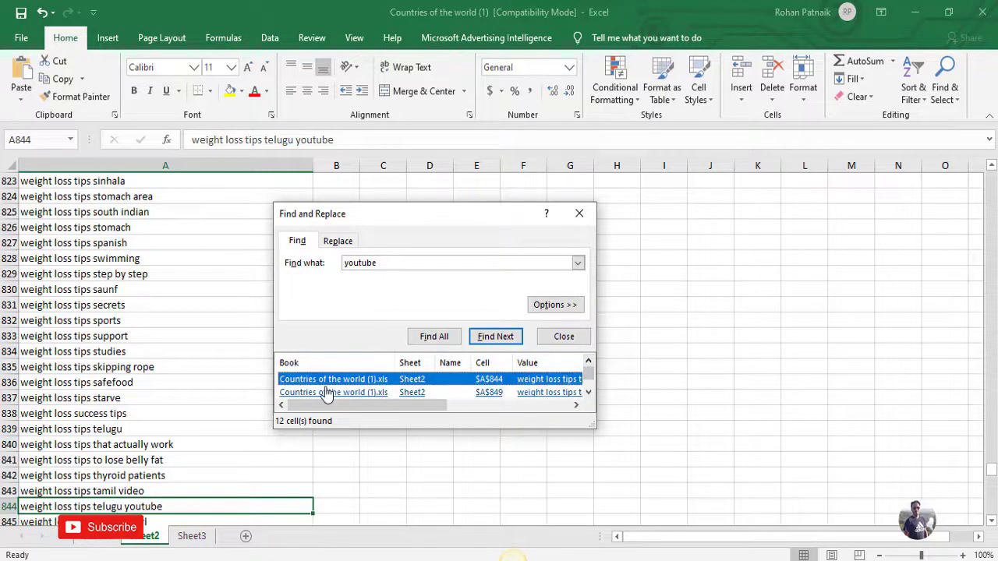
Select every found "youtube" cell and delete the contents
{"action": "key", "text": "ctrl+a"}
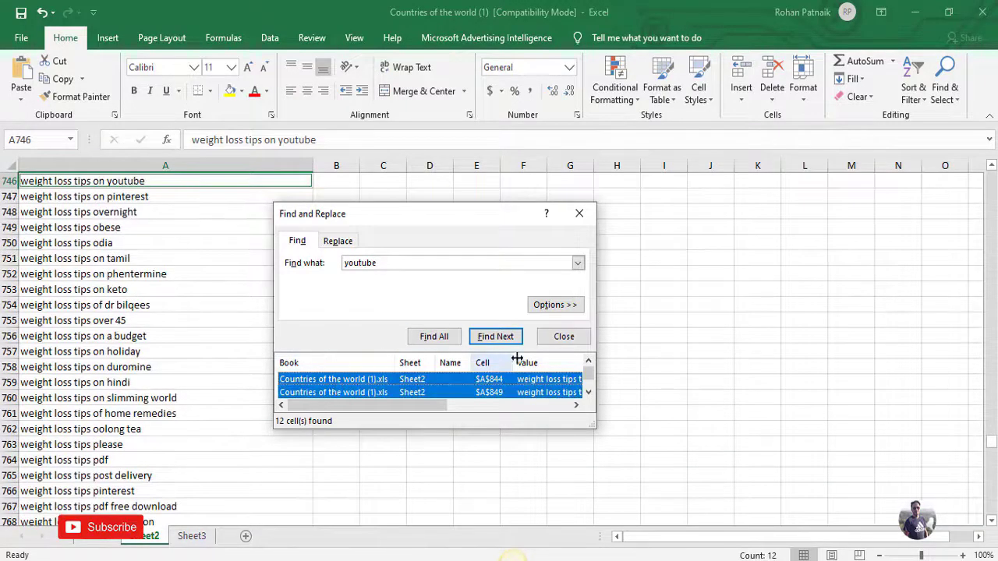
{"action": "left_click", "coordinate": [565, 341]}
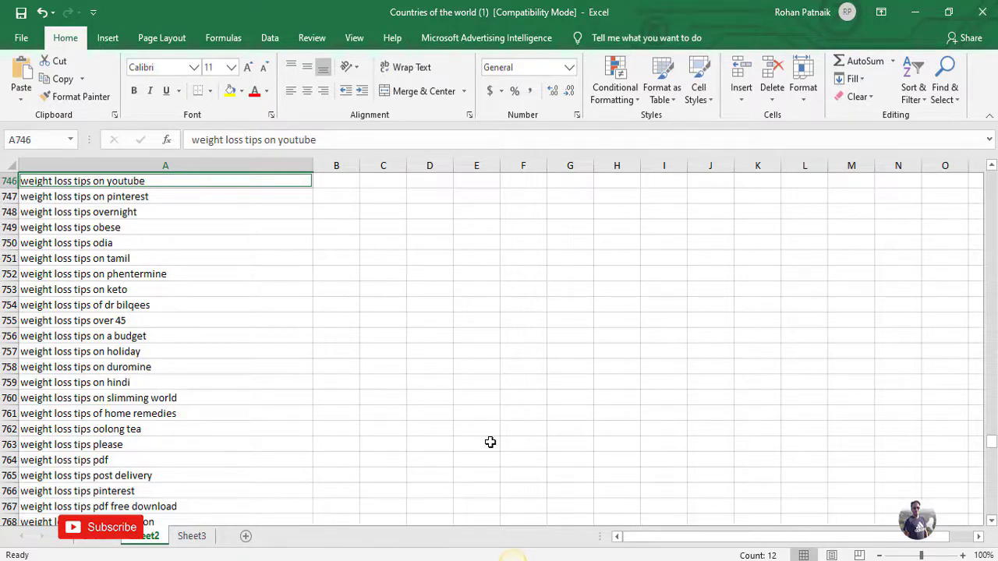
{"action": "key", "text": "Delete"}
{"action": "scroll", "coordinate": [490, 442], "scroll_direction": "up", "scroll_amount": 13}
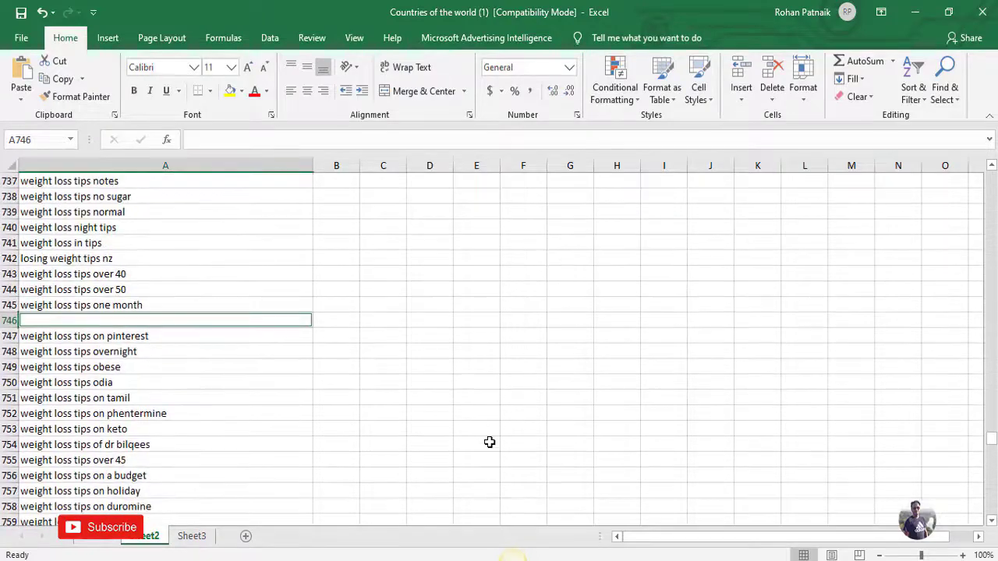
Find all cells containing "pakistan" across the whole sheet
{"action": "scroll", "coordinate": [489, 442], "scroll_direction": "down", "scroll_amount": 20}
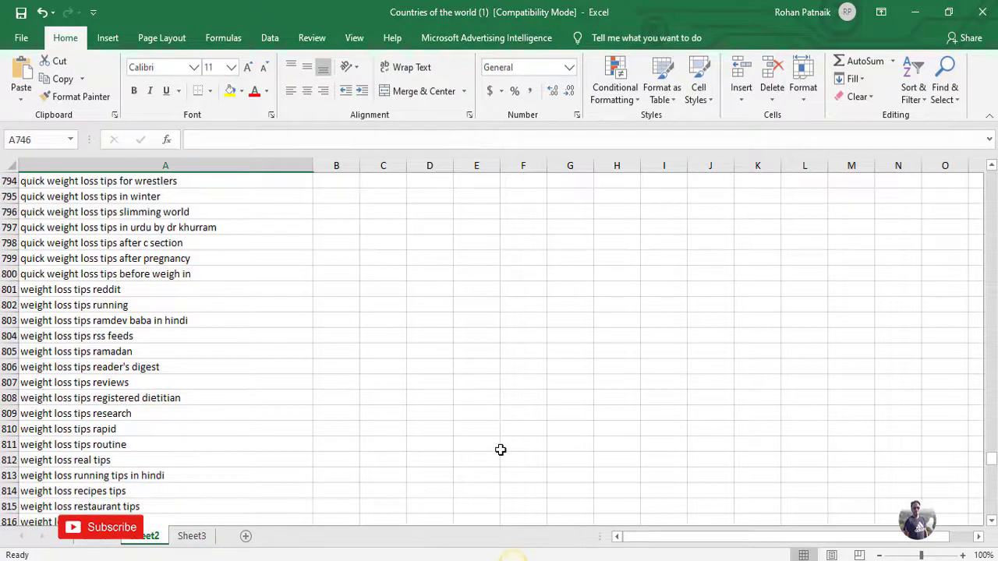
{"action": "scroll", "coordinate": [499, 449], "scroll_direction": "up", "scroll_amount": 8}
{"action": "scroll", "coordinate": [498, 449], "scroll_direction": "up", "scroll_amount": 3}
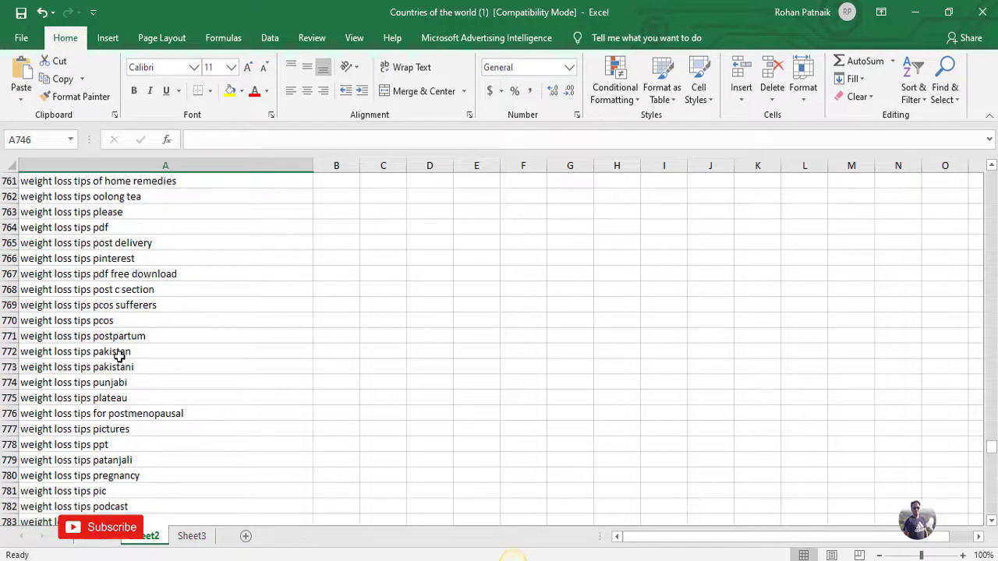
{"action": "left_click", "coordinate": [323, 321]}
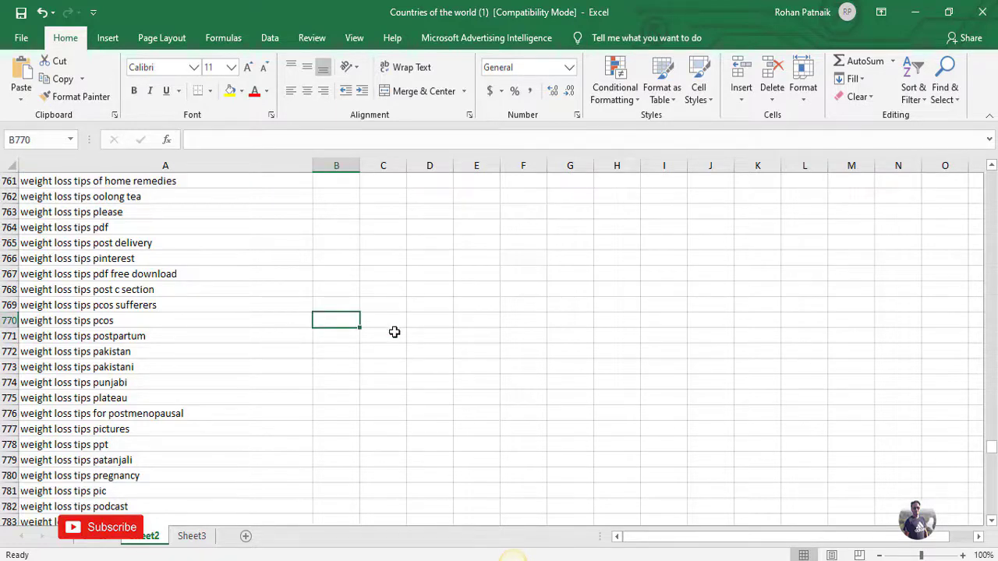
{"action": "key", "text": "ctrl+a"}
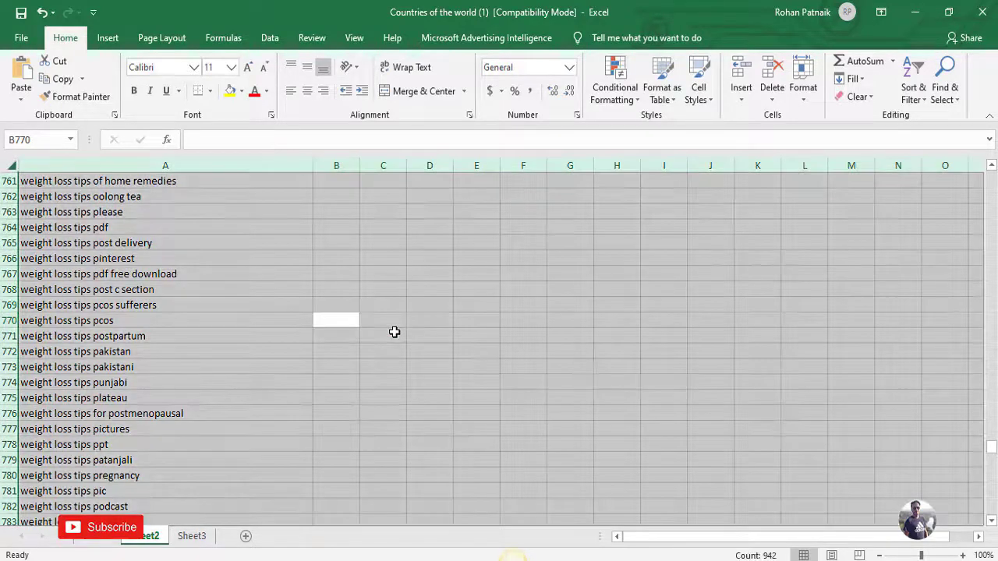
{"action": "key", "text": "ctrl+f"}
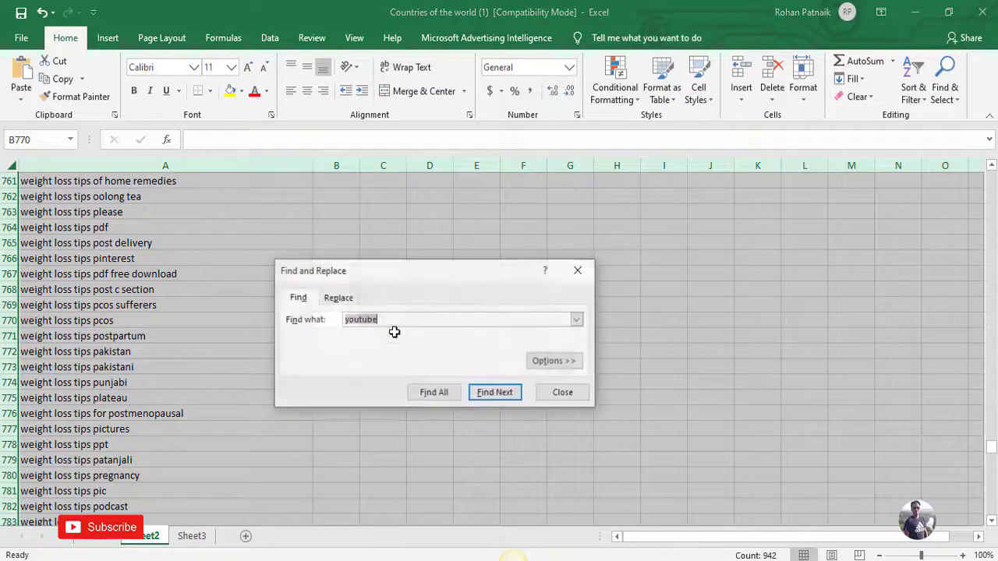
{"action": "type", "text": "paki"}
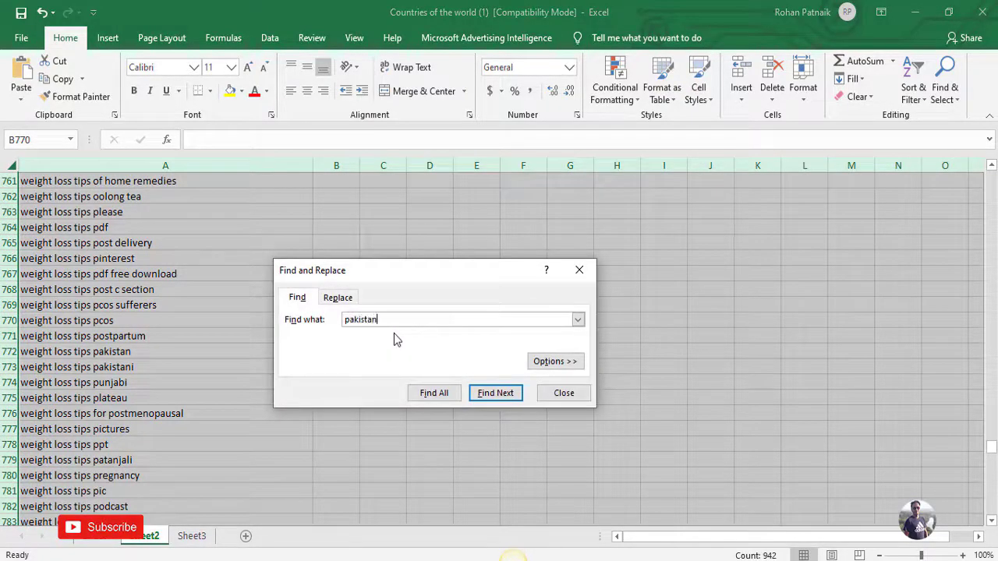
{"action": "type", "text": "stan"}
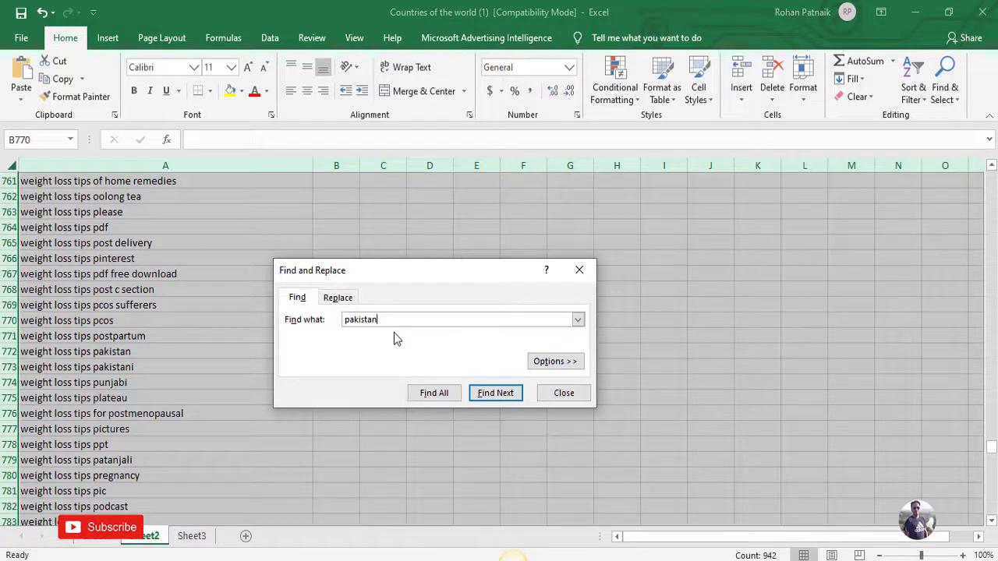
{"action": "left_click", "coordinate": [431, 393]}
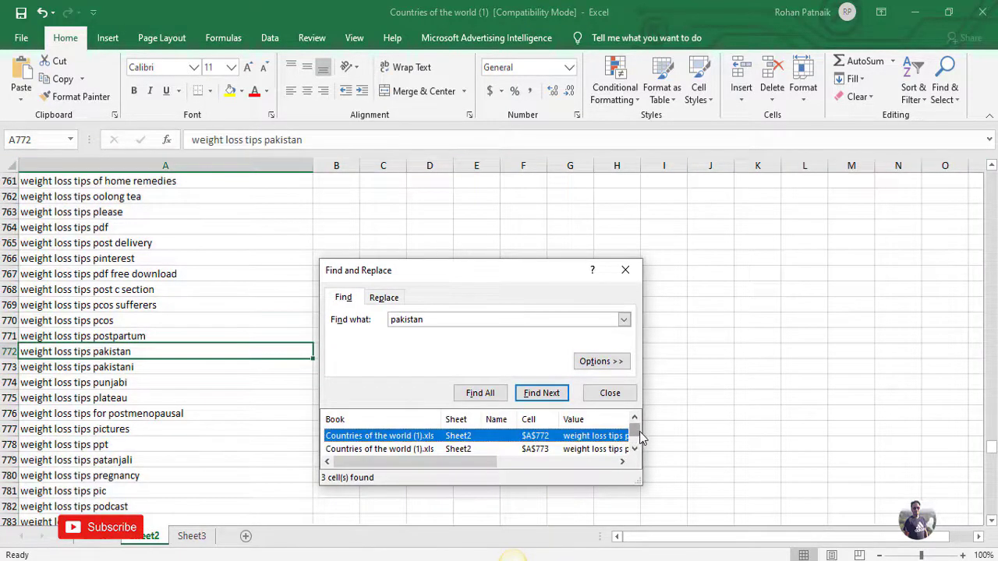
{"action": "mouse_move", "coordinate": [635, 432]}
{"action": "left_mouse_down"}
{"action": "mouse_move", "coordinate": [639, 448]}
{"action": "mouse_move", "coordinate": [634, 426]}
{"action": "left_mouse_up"}
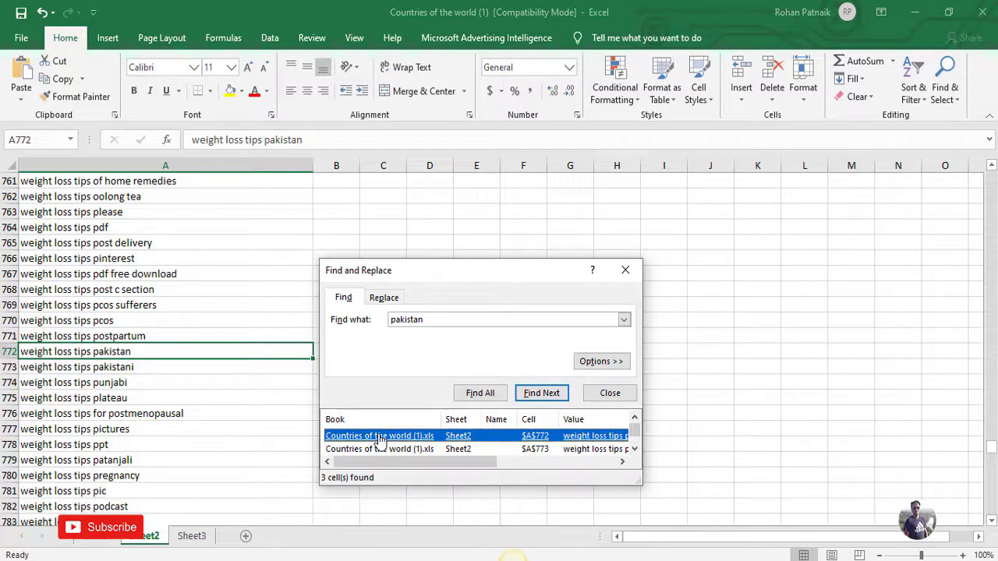
Select every found "pakistan" cell and delete the contents
{"action": "key", "text": "ctrl+a"}
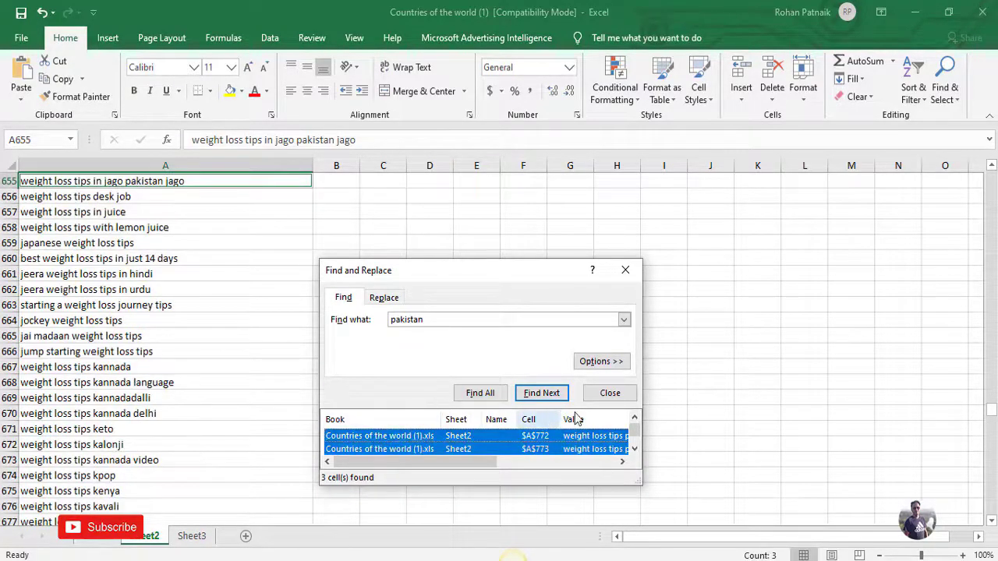
{"action": "left_click", "coordinate": [610, 392]}
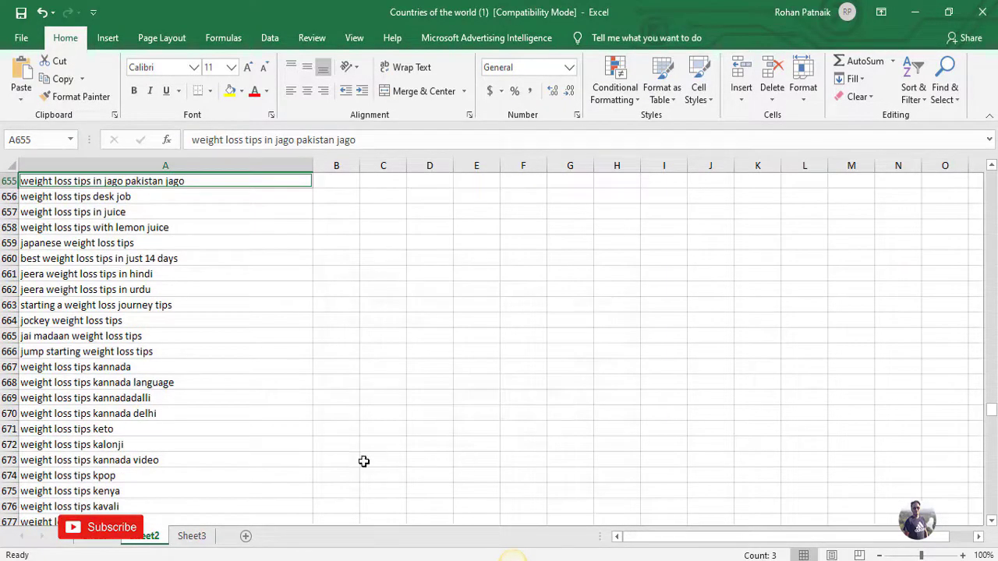
{"action": "key", "text": "Delete"}
{"action": "scroll", "coordinate": [363, 461], "scroll_direction": "down", "scroll_amount": 20}
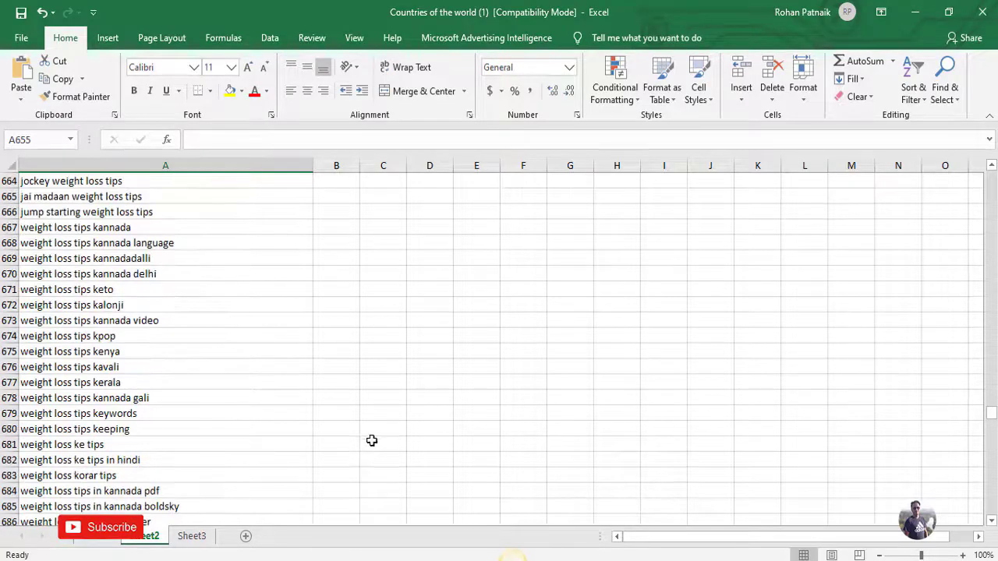
{"action": "scroll", "coordinate": [373, 442], "scroll_direction": "down", "scroll_amount": 11}
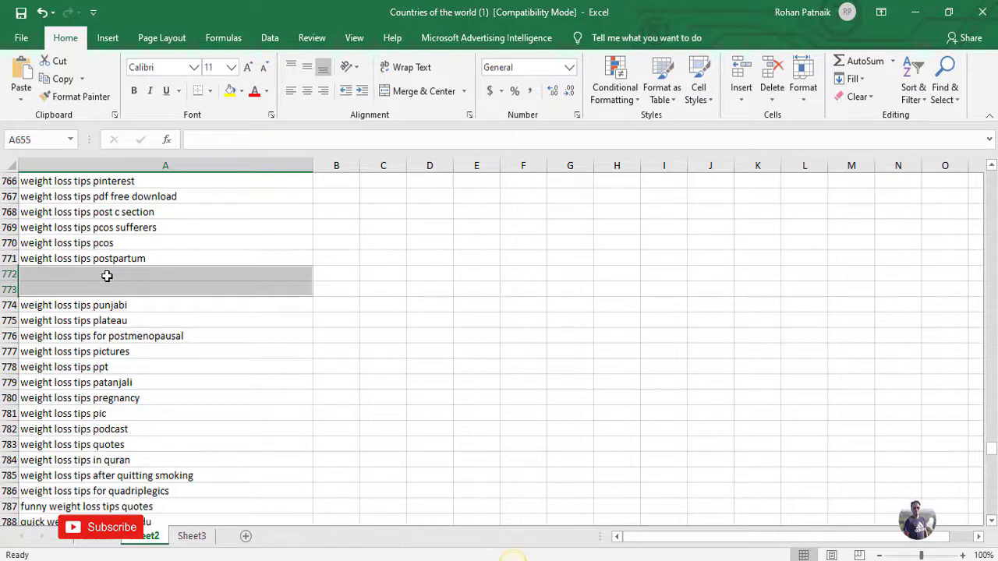
Find all cells containing "tamil" across the whole sheet and look through the list of matches
{"action": "scroll", "coordinate": [206, 299], "scroll_direction": "down", "scroll_amount": 2}
{"action": "scroll", "coordinate": [206, 298], "scroll_direction": "down", "scroll_amount": 2}
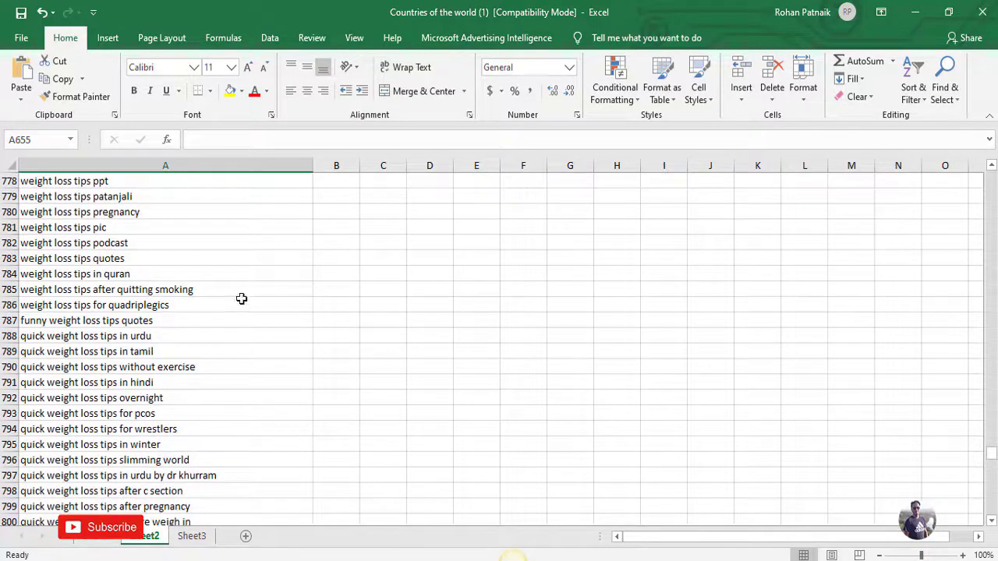
{"action": "scroll", "coordinate": [277, 336], "scroll_direction": "down", "scroll_amount": 1}
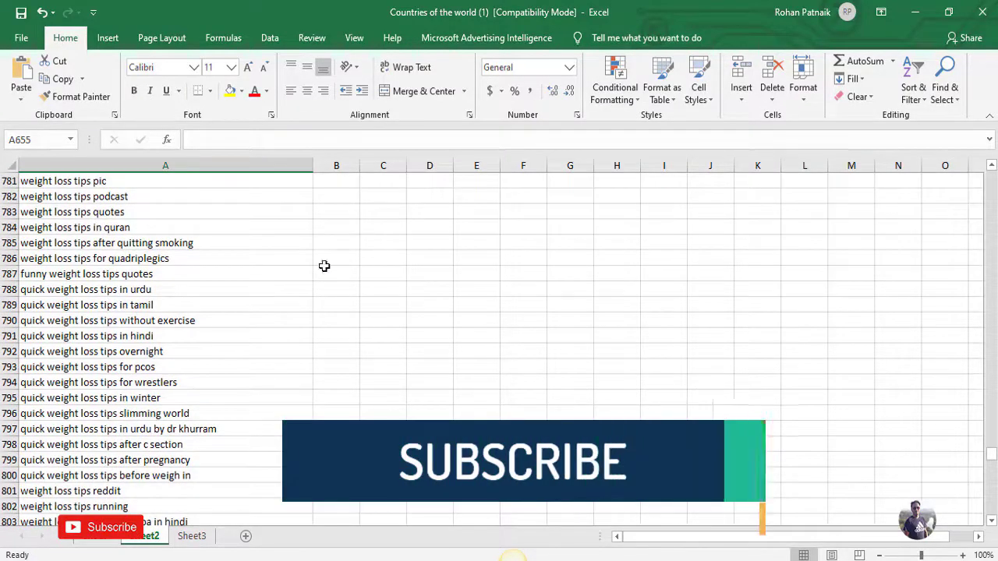
{"action": "left_click", "coordinate": [331, 289]}
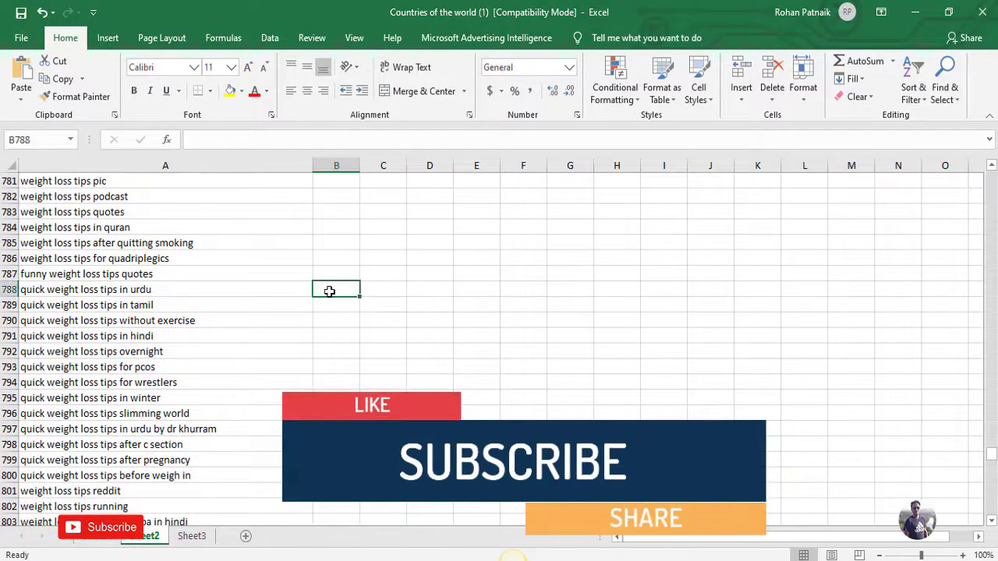
{"action": "key", "text": "ctrl+a"}
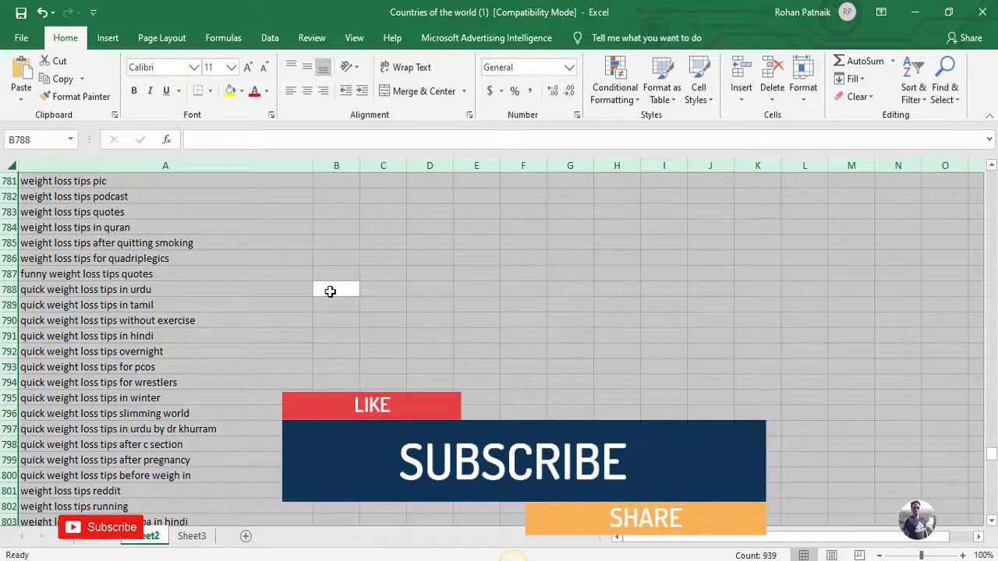
{"action": "key", "text": "ctrl+f"}
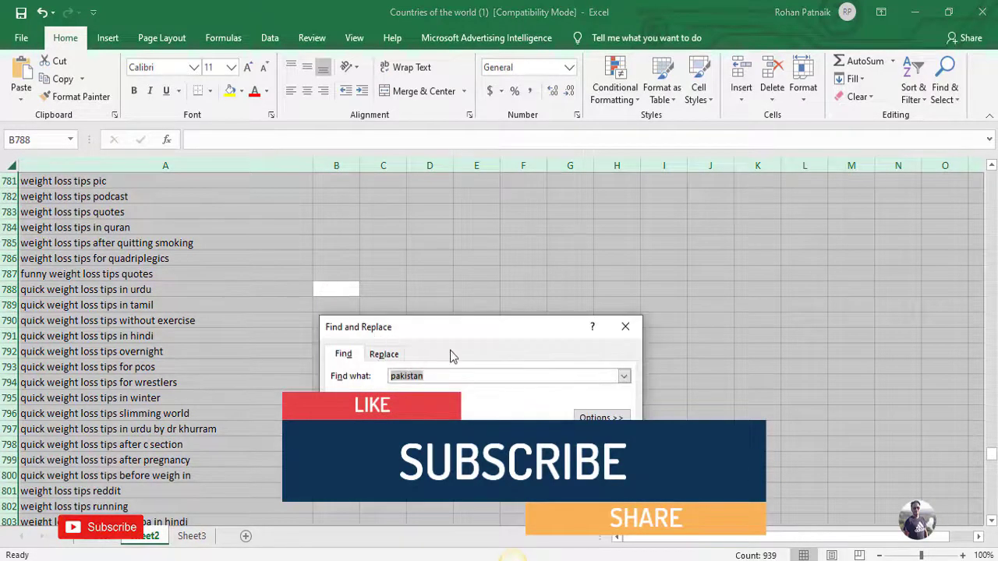
{"action": "type", "text": "tamil"}
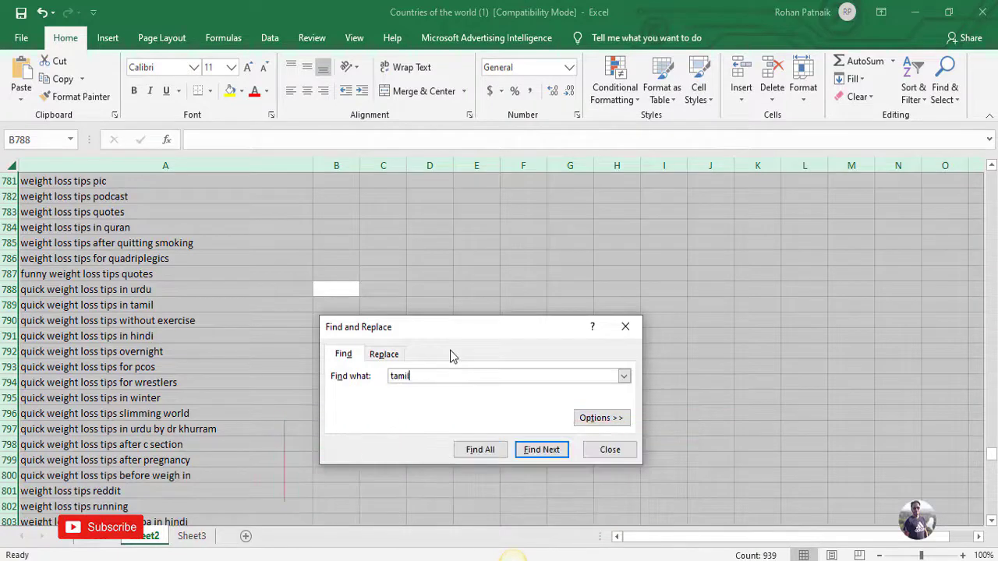
{"action": "left_click", "coordinate": [487, 452]}
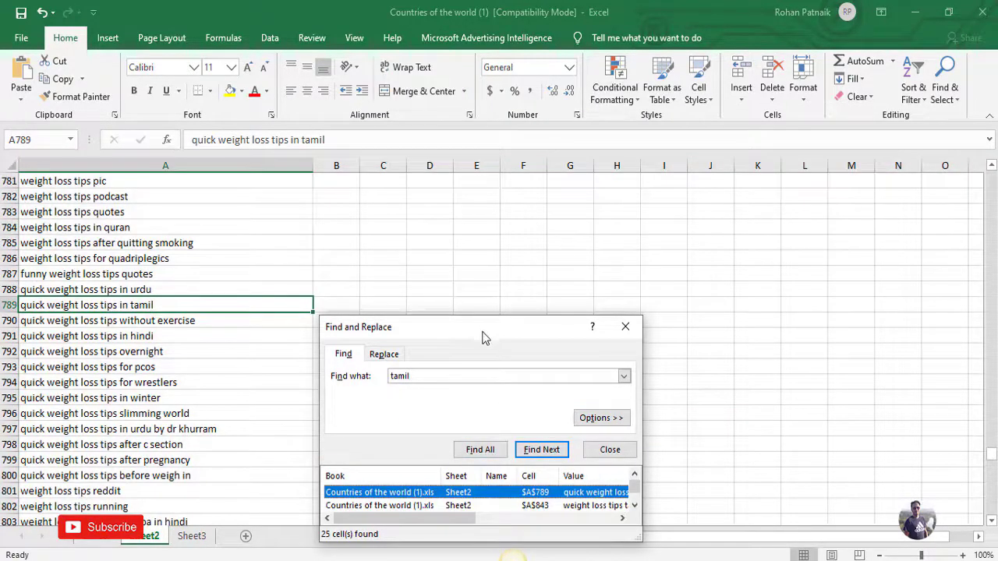
{"action": "left_click_drag", "start_coordinate": [484, 333], "coordinate": [450, 251]}
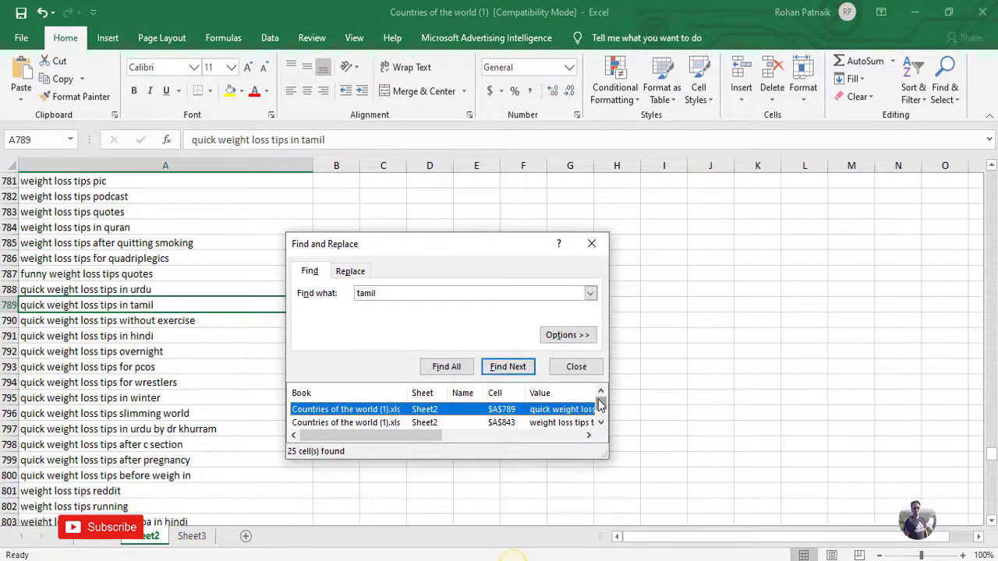
{"action": "mouse_move", "coordinate": [601, 413]}
{"action": "left_mouse_down"}
{"action": "mouse_move", "coordinate": [602, 421]}
{"action": "mouse_move", "coordinate": [601, 400]}
{"action": "left_mouse_up"}
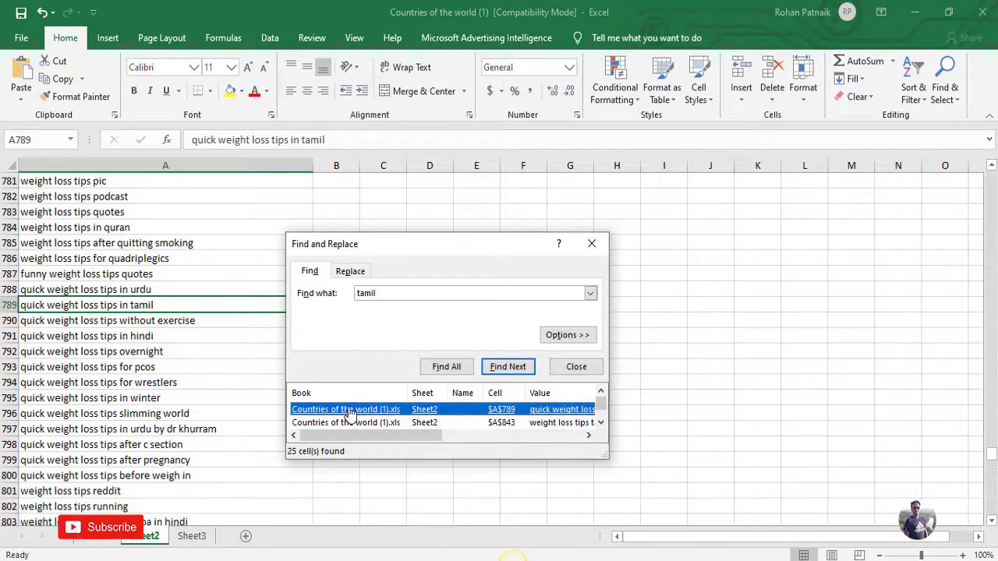
Select every found "tamil" cell, check the highlighted keywords in column A, and delete their contents
{"action": "key", "text": "ctrl+a"}
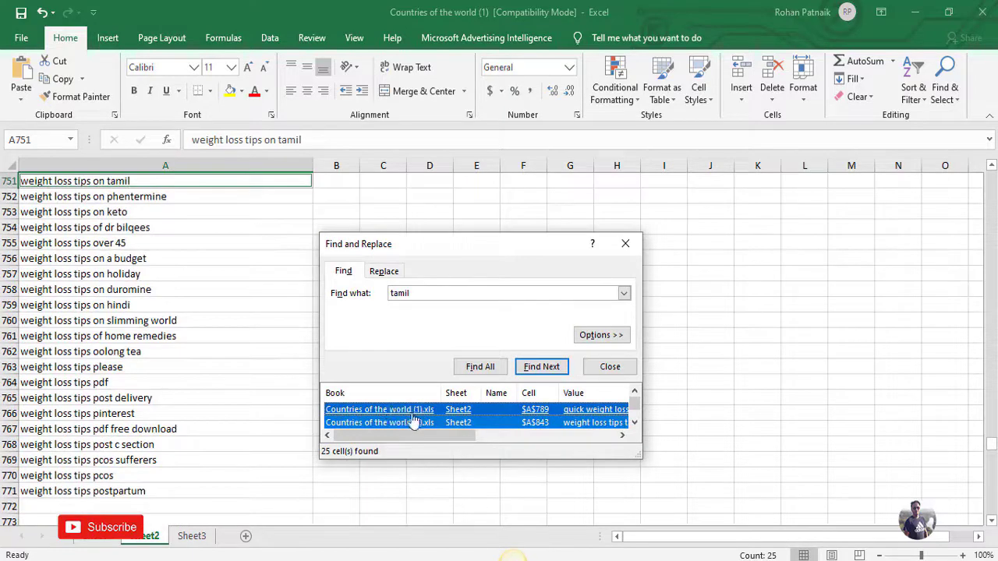
{"action": "scroll", "coordinate": [637, 412], "scroll_direction": "up", "scroll_amount": 2}
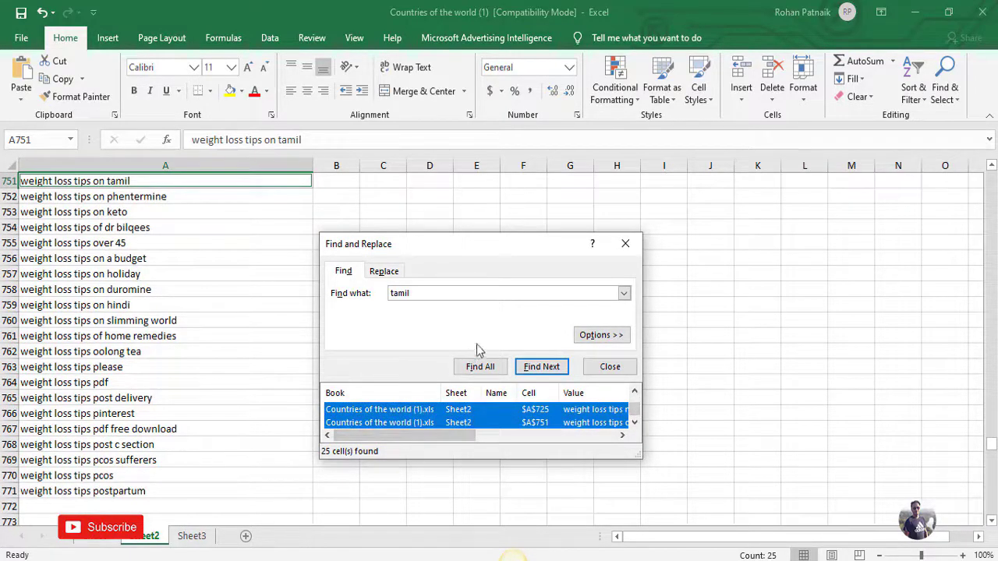
{"action": "left_click", "coordinate": [607, 371]}
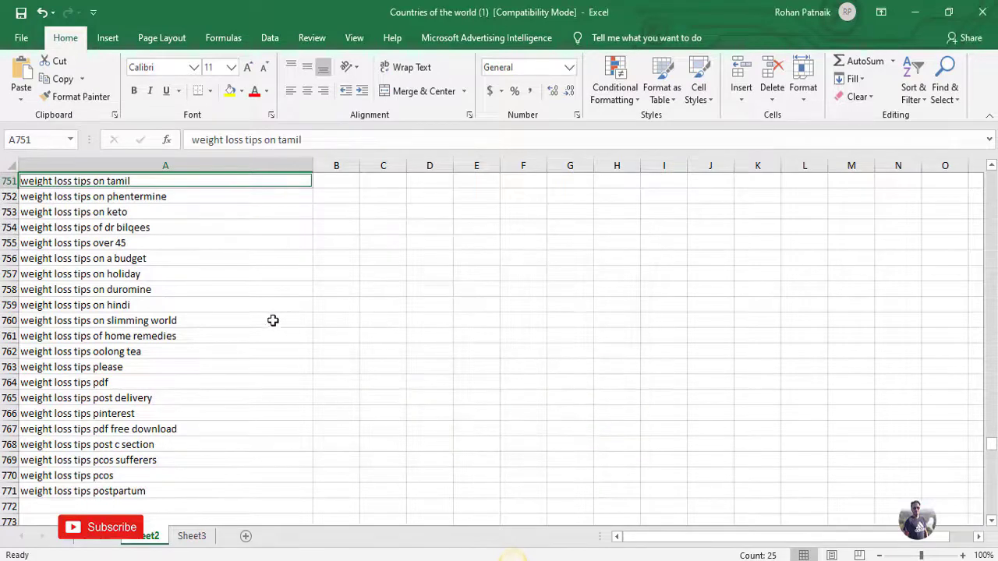
{"action": "scroll", "coordinate": [273, 321], "scroll_direction": "up", "scroll_amount": 10}
{"action": "scroll", "coordinate": [273, 321], "scroll_direction": "up", "scroll_amount": 12}
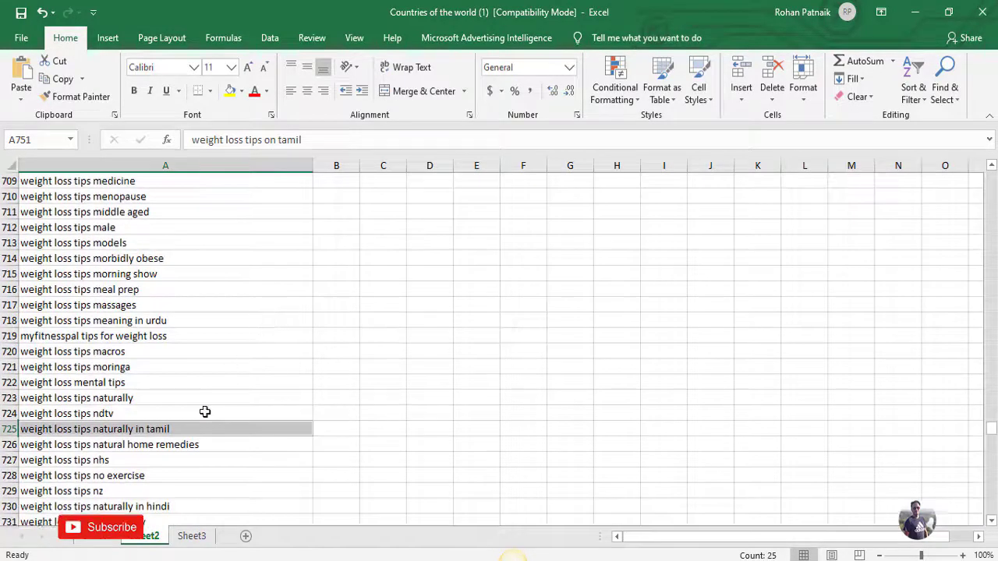
{"action": "scroll", "coordinate": [236, 367], "scroll_direction": "up", "scroll_amount": 3}
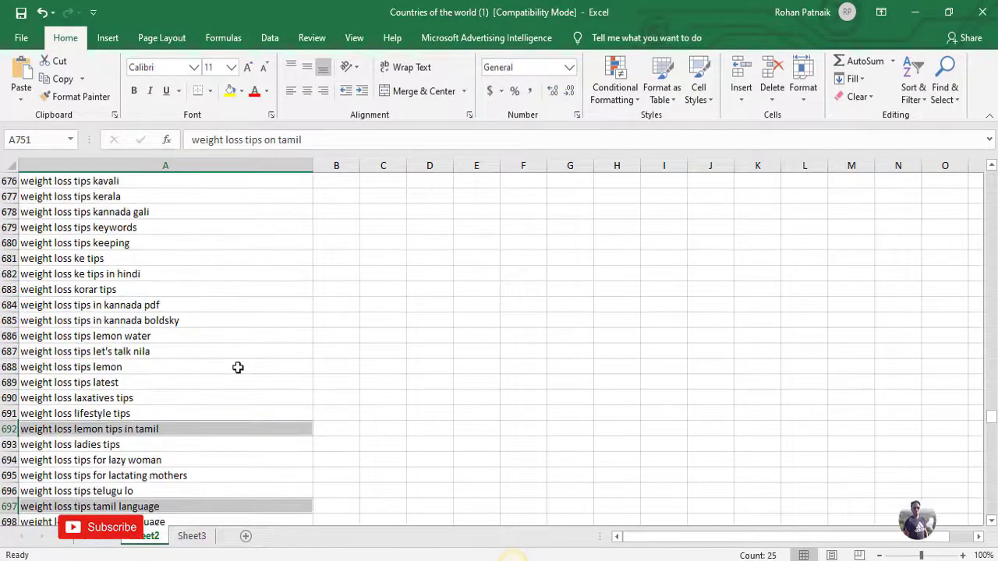
{"action": "key", "text": "Delete"}
{"action": "scroll", "coordinate": [238, 367], "scroll_direction": "down", "scroll_amount": 1}
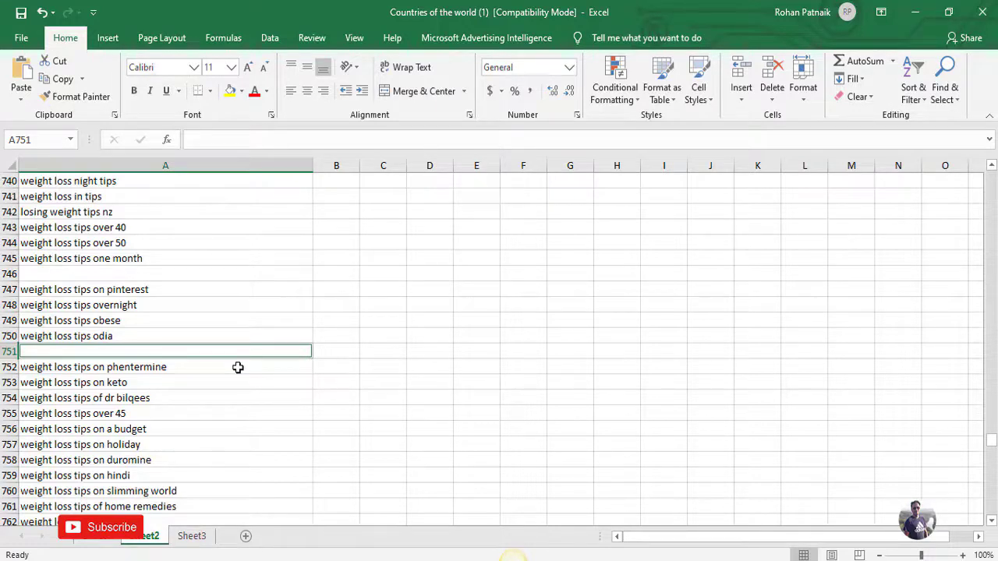
{"action": "key", "text": "BackSpace"}
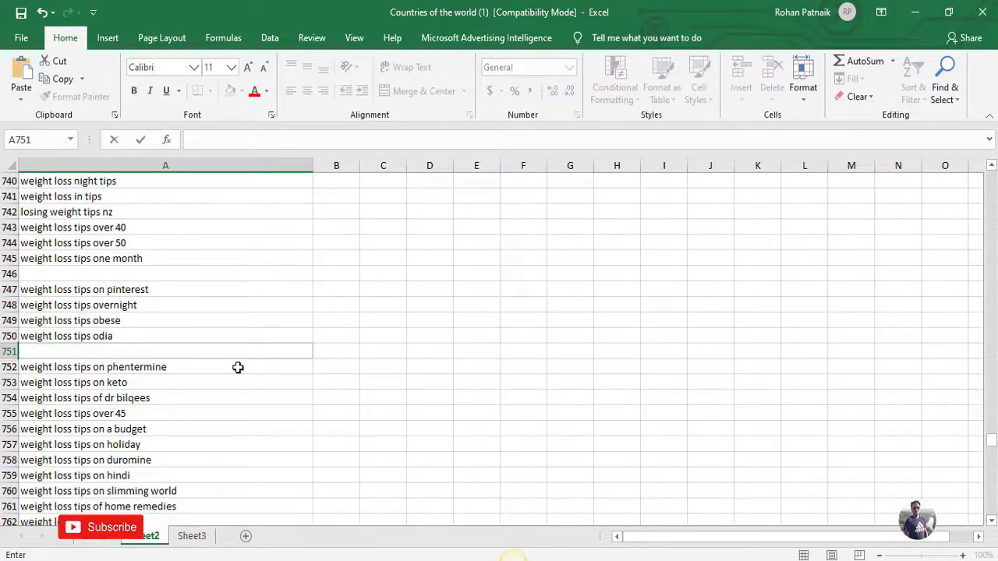